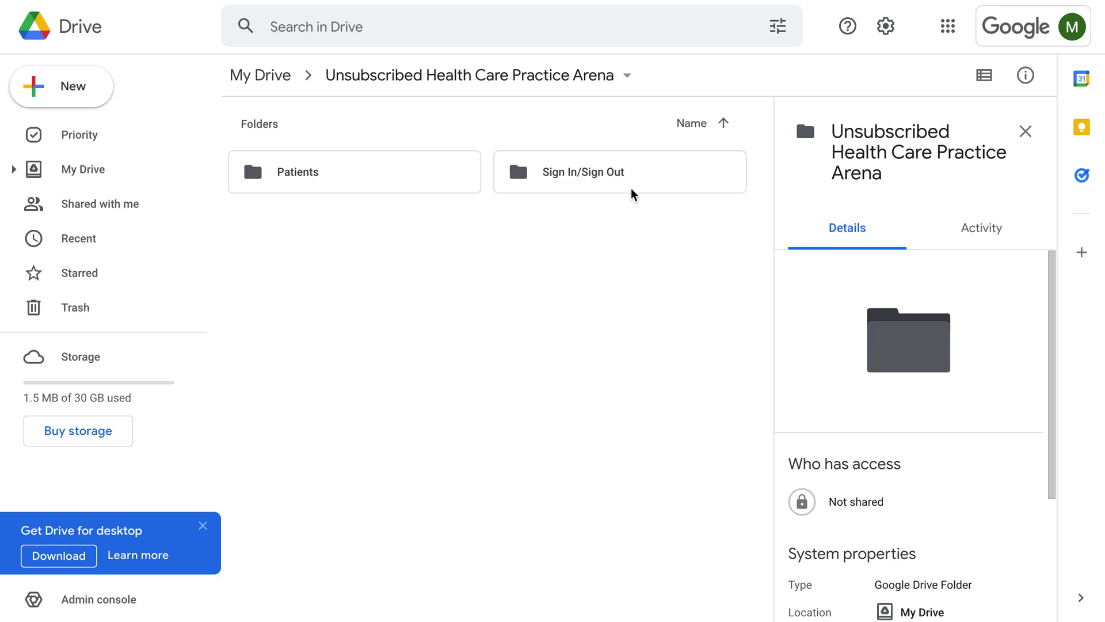
# Inside the Sign In/Sign Out Drive folder, create a new blank Google Form.
pyautogui.doubleClick(634, 181)
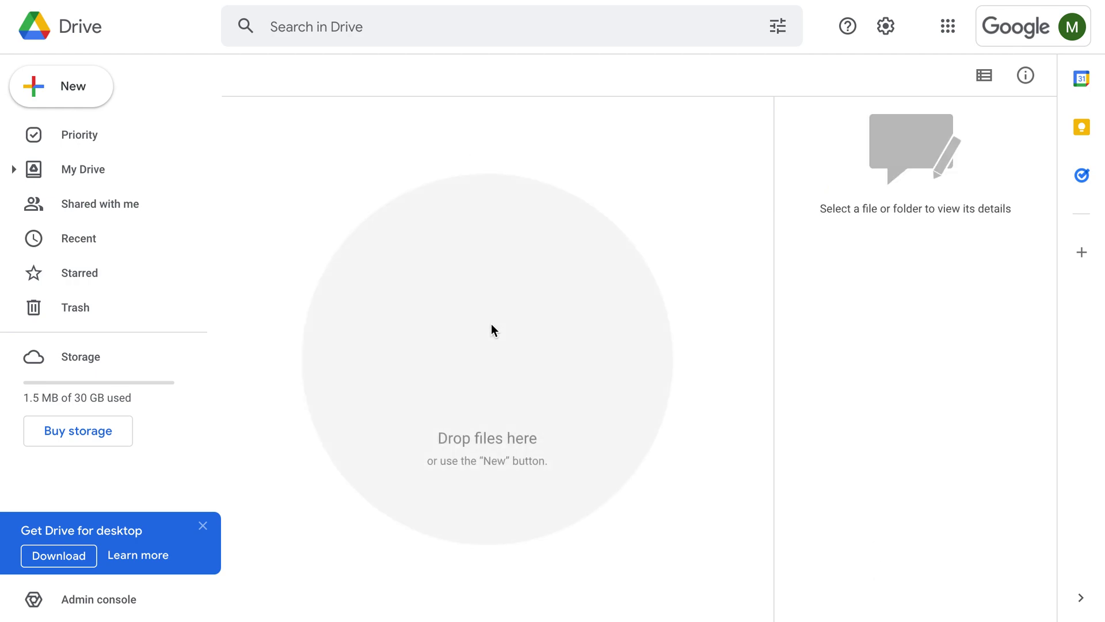
pyautogui.click(103, 103)
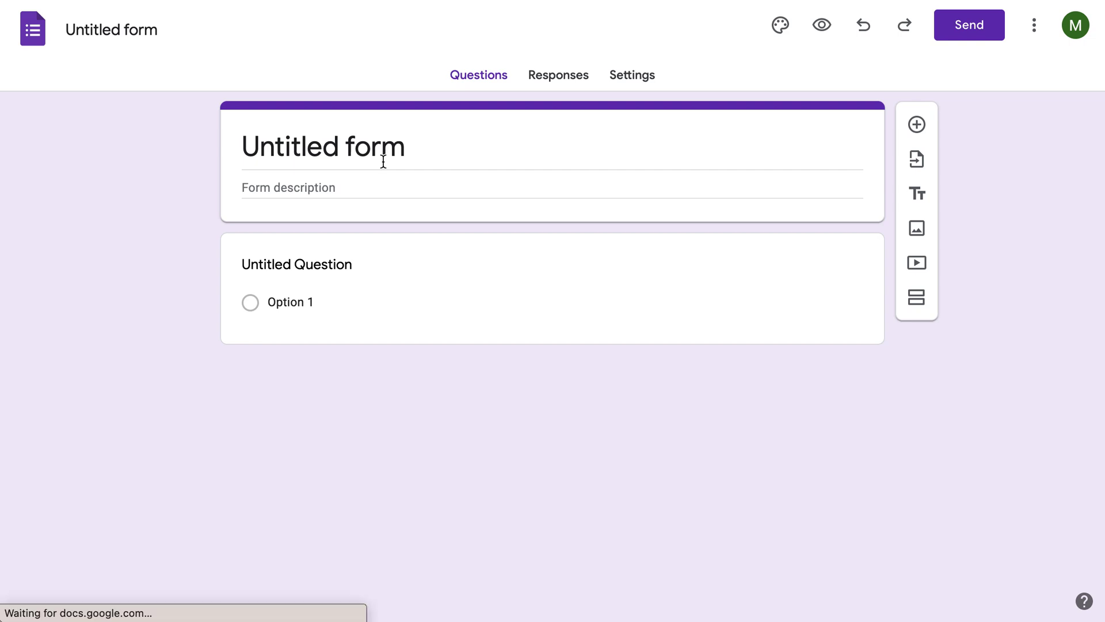
# Replace the 'Untitled form' title with 'Sign in/out'.
pyautogui.click(349, 147)
pyautogui.doubleClick(350, 147)
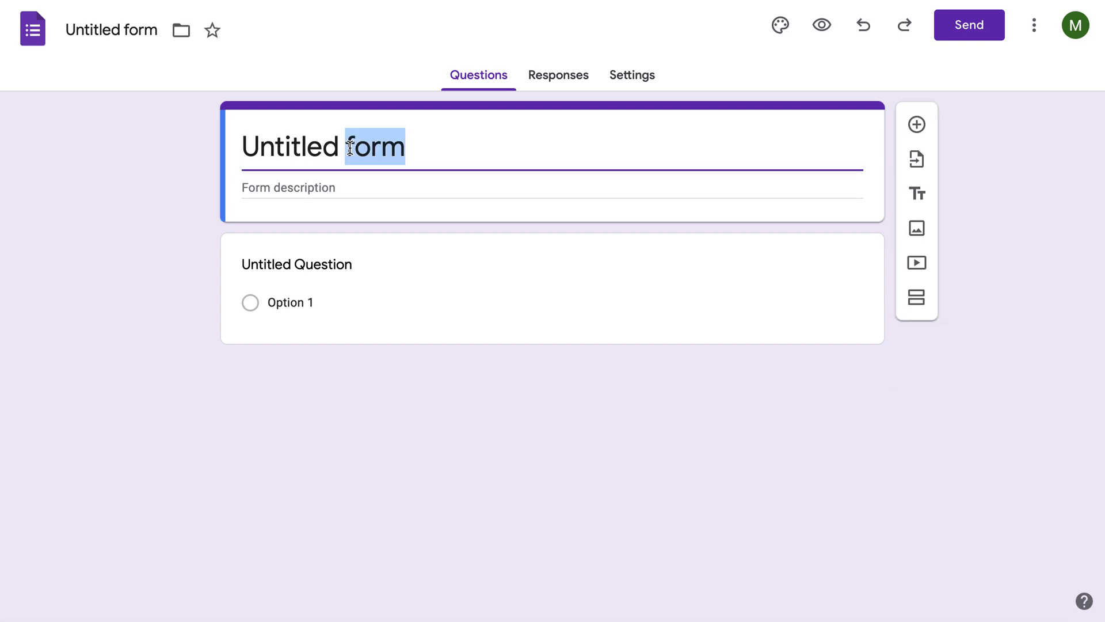
pyautogui.tripleClick(350, 147)
pyautogui.write('Sign ')
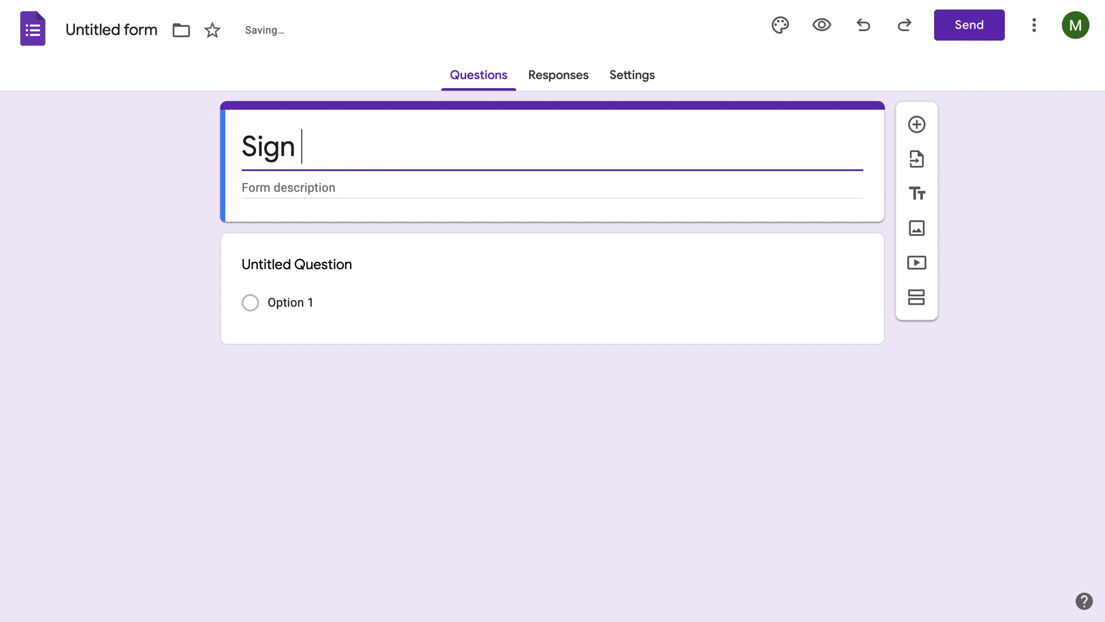
pyautogui.write('in/out')
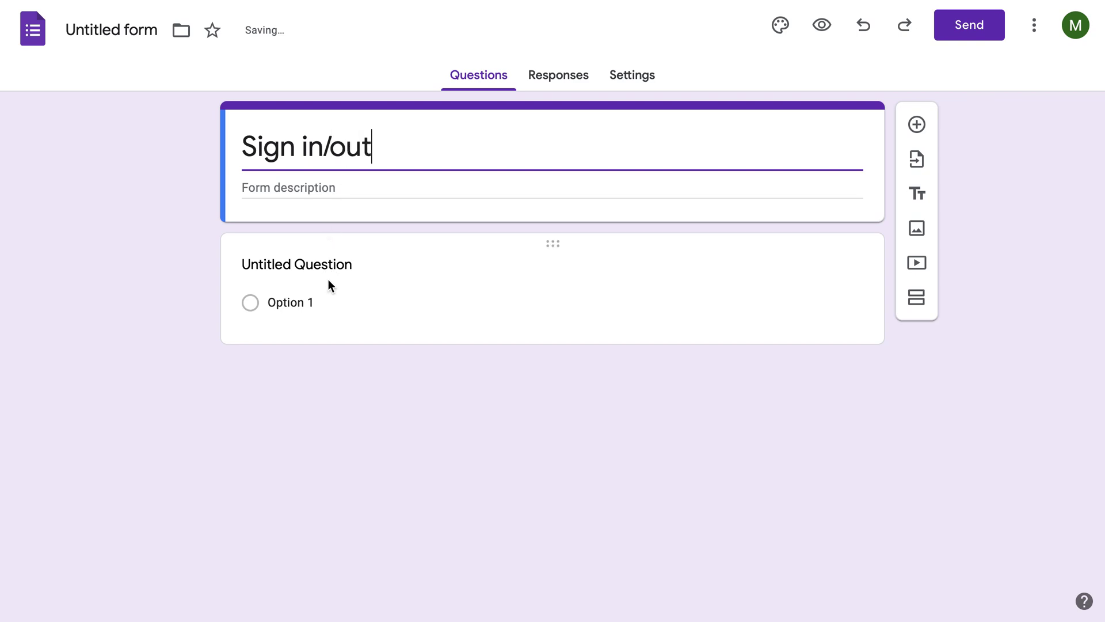
pyautogui.click(312, 265)
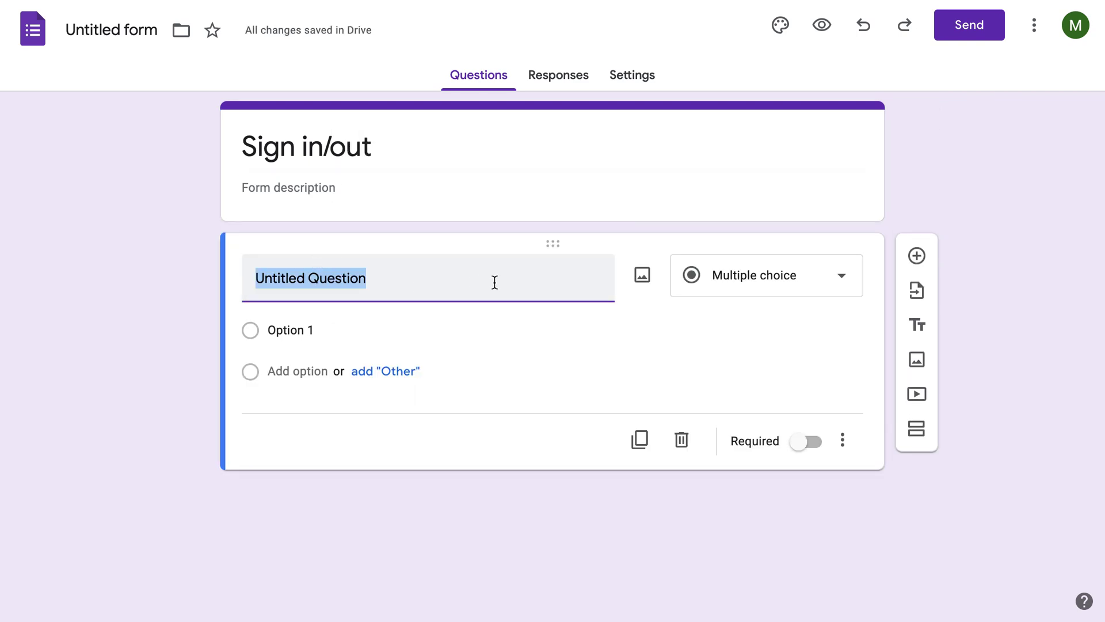
# Make the first question a Dropdown titled 'Pick one'.
pyautogui.click(786, 291)
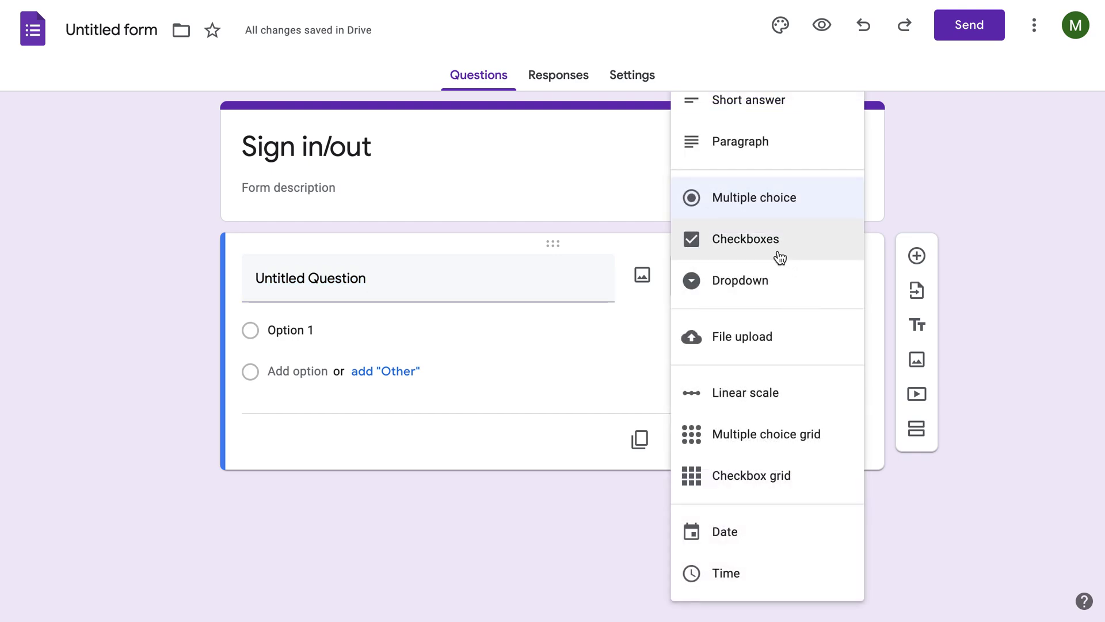
pyautogui.click(751, 280)
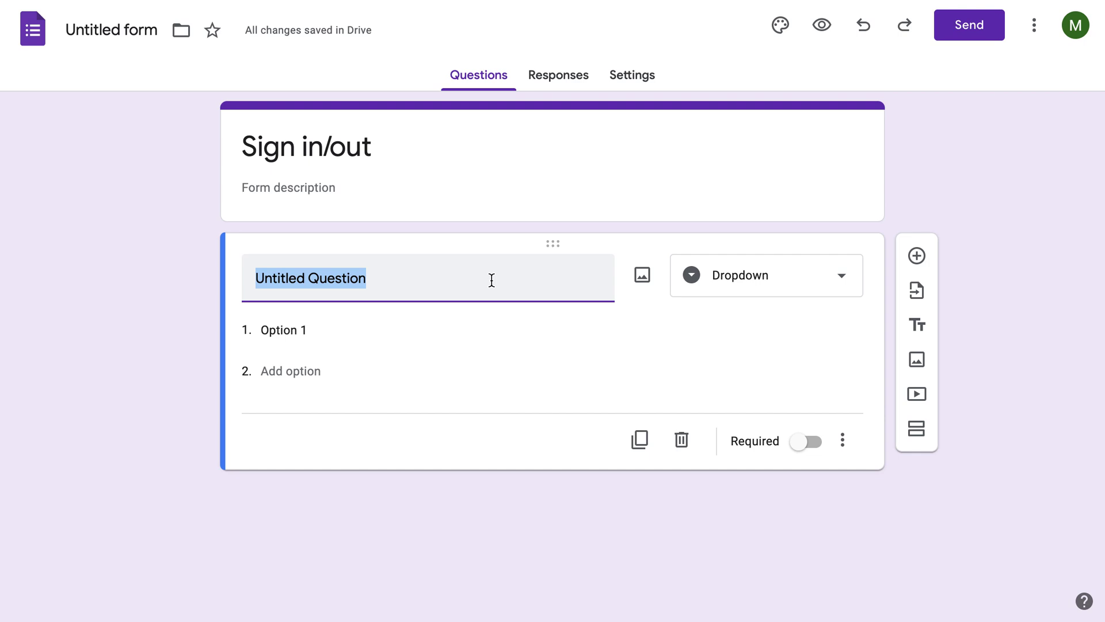
pyautogui.write('P')
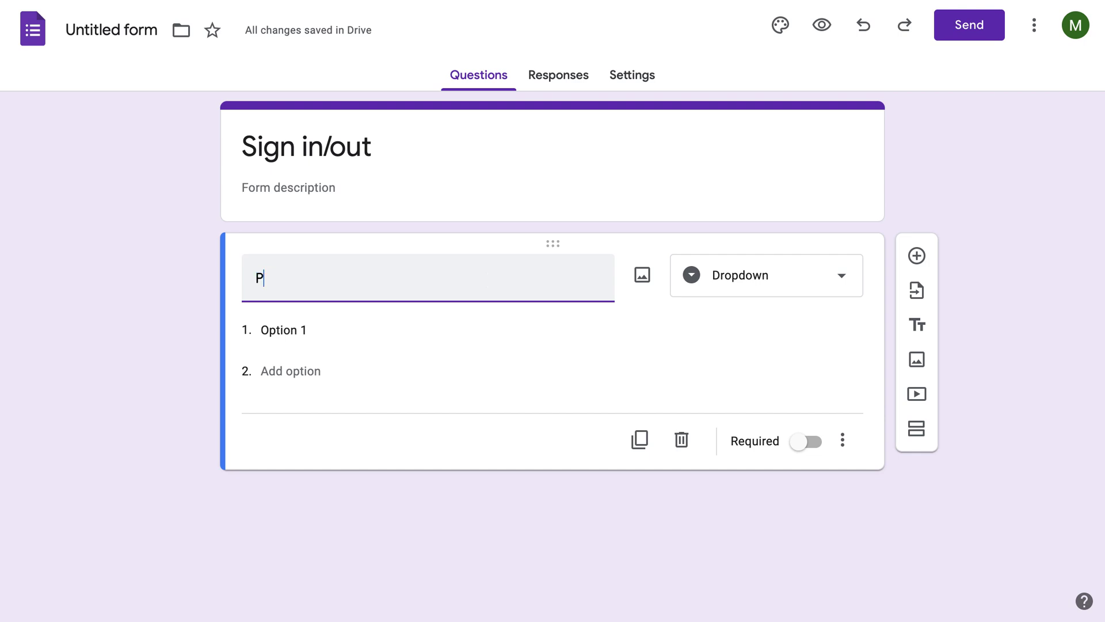
pyautogui.write('ick one')
# Give the dropdown the options 'Sign In' and 'Sign Out'.
pyautogui.click(402, 328)
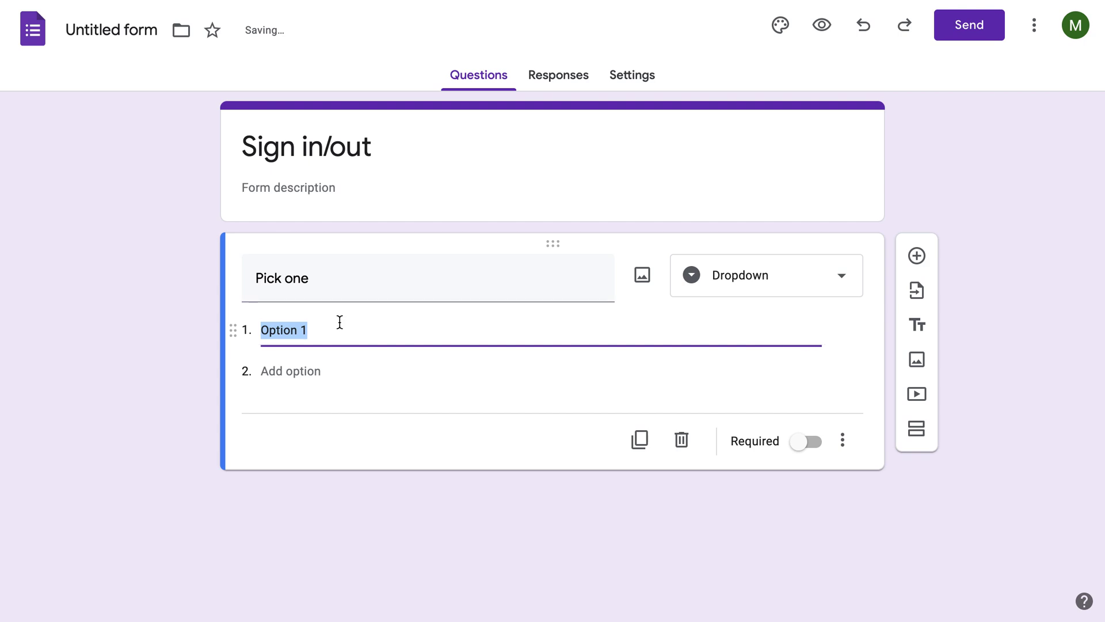
pyautogui.write('Sign ')
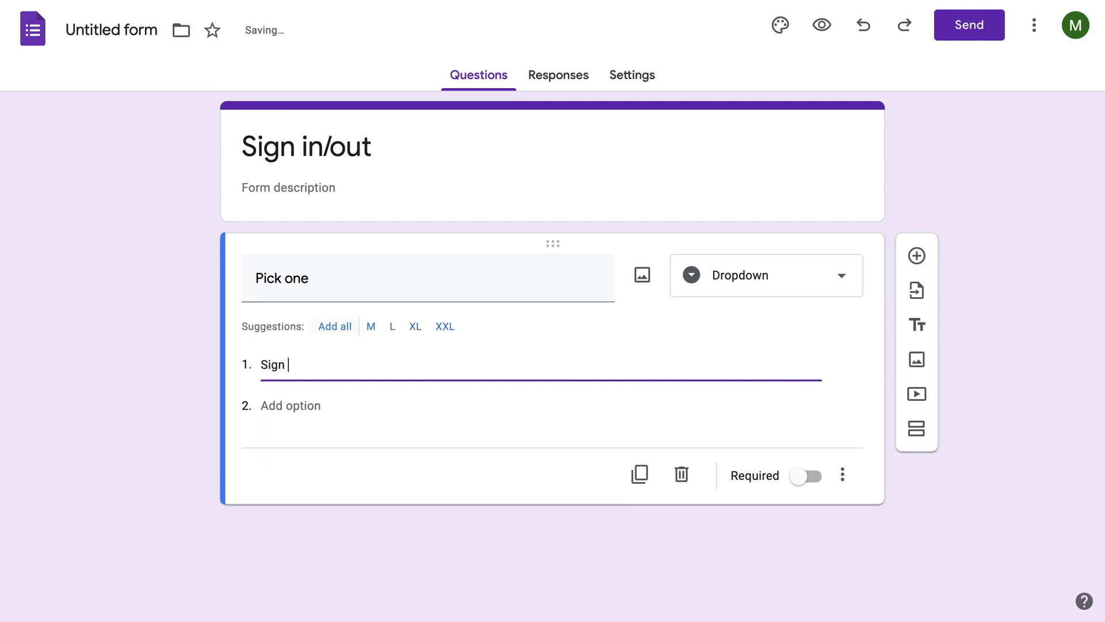
pyautogui.write('in')
pyautogui.click(313, 405)
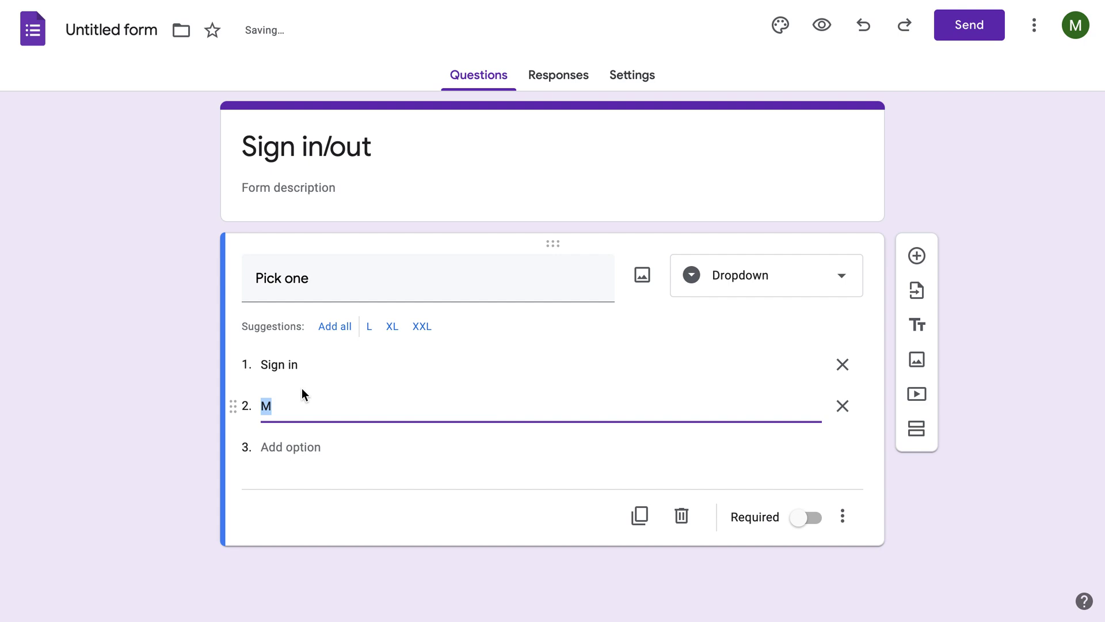
pyautogui.write('Sign Out')
pyautogui.tripleClick(288, 365)
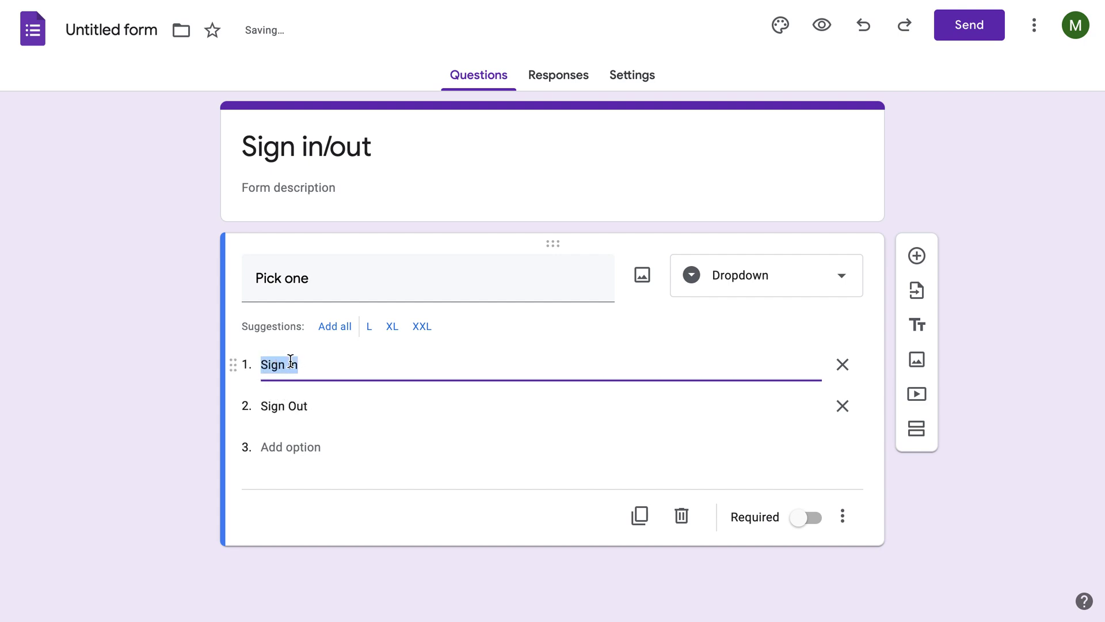
pyautogui.click(291, 364)
pyautogui.press('BackSpace')
pyautogui.write('I')
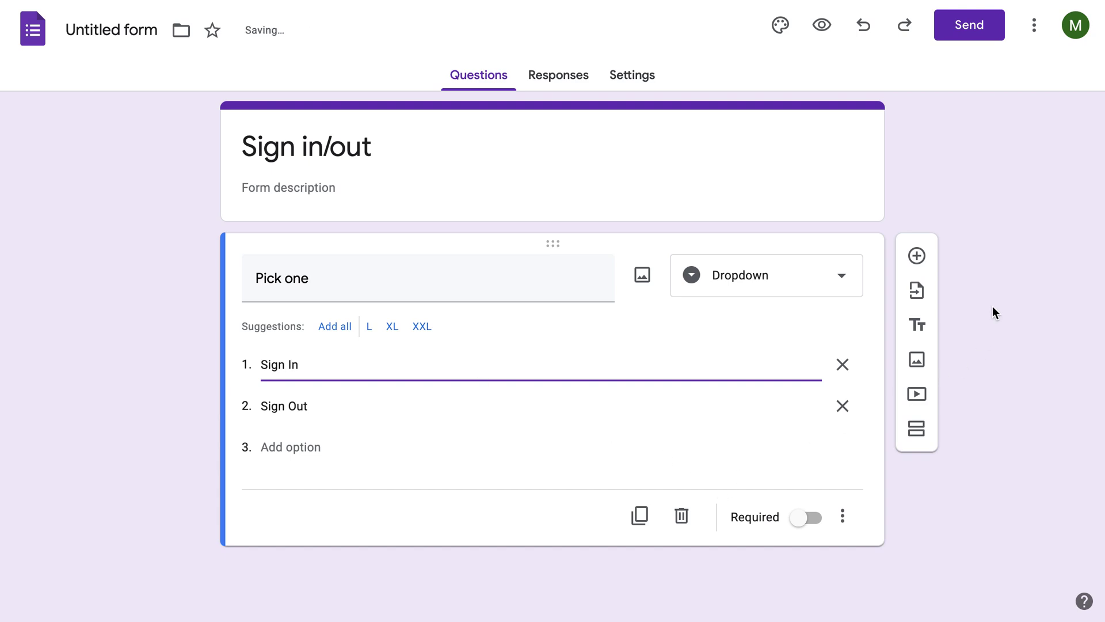
# Add a short-answer question titled 'First Name, Last Name'.
pyautogui.click(917, 255)
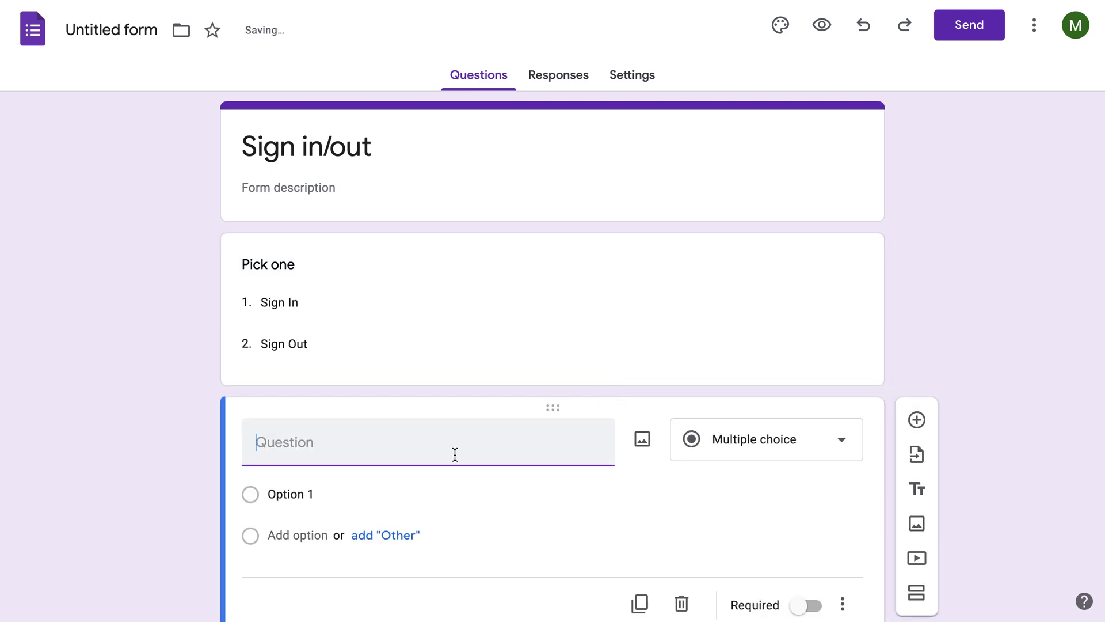
pyautogui.write('Name')
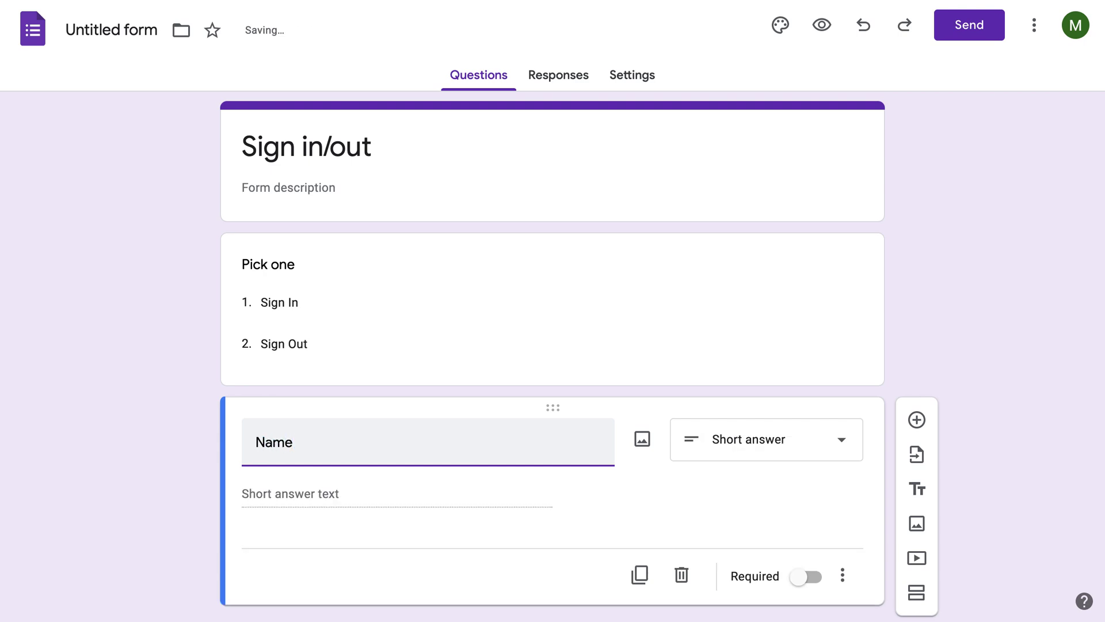
pyautogui.click(256, 442)
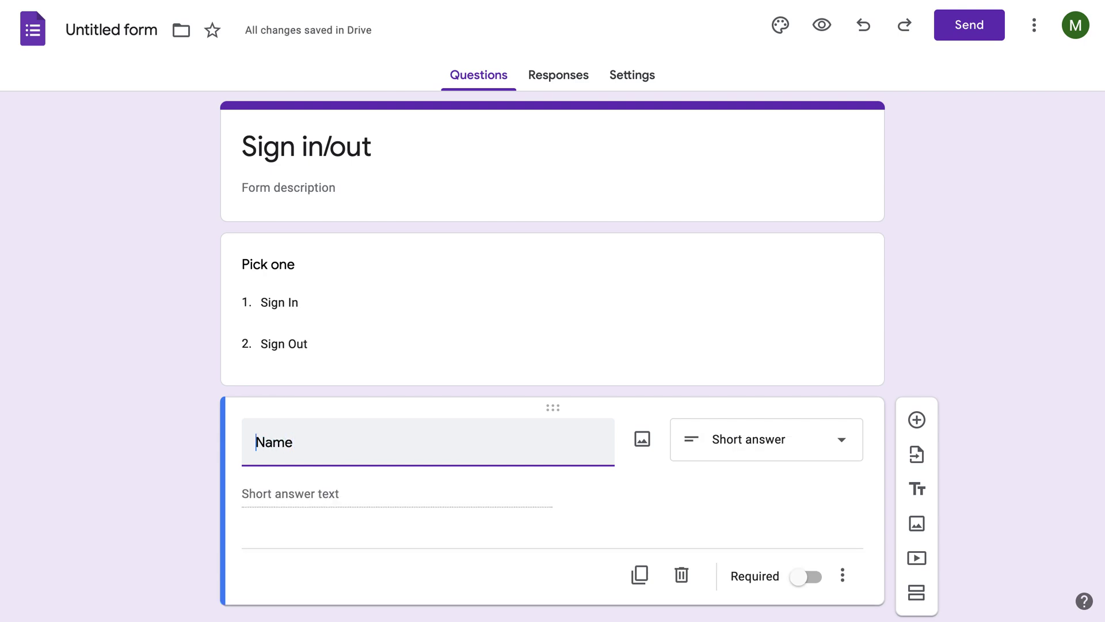
pyautogui.write('First')
pyautogui.click(437, 448)
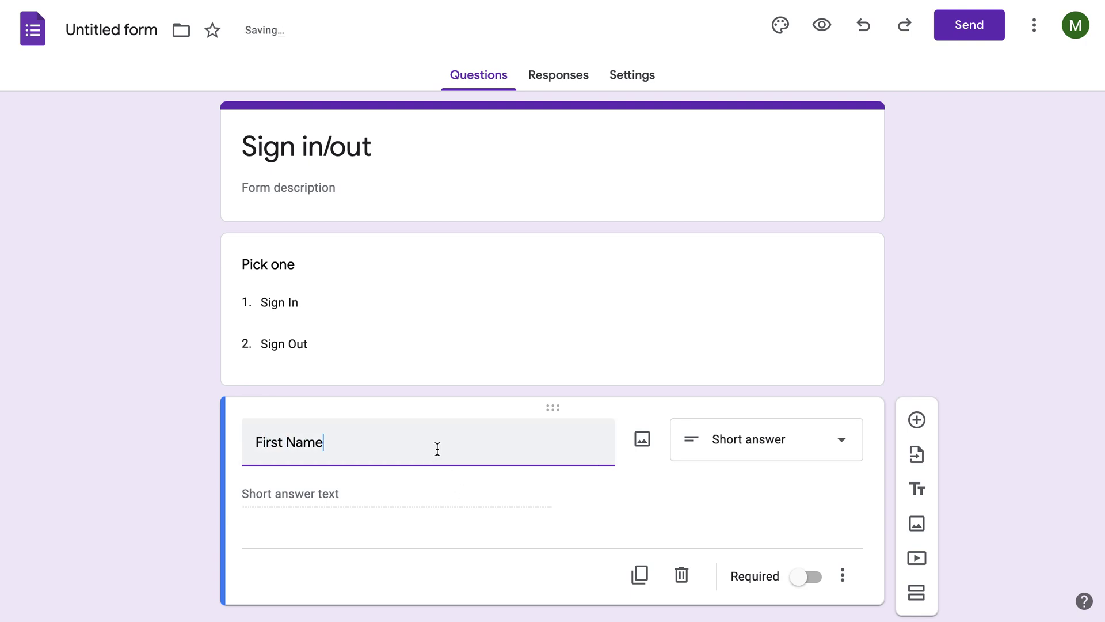
pyautogui.write(', Last Name')
pyautogui.click(917, 419)
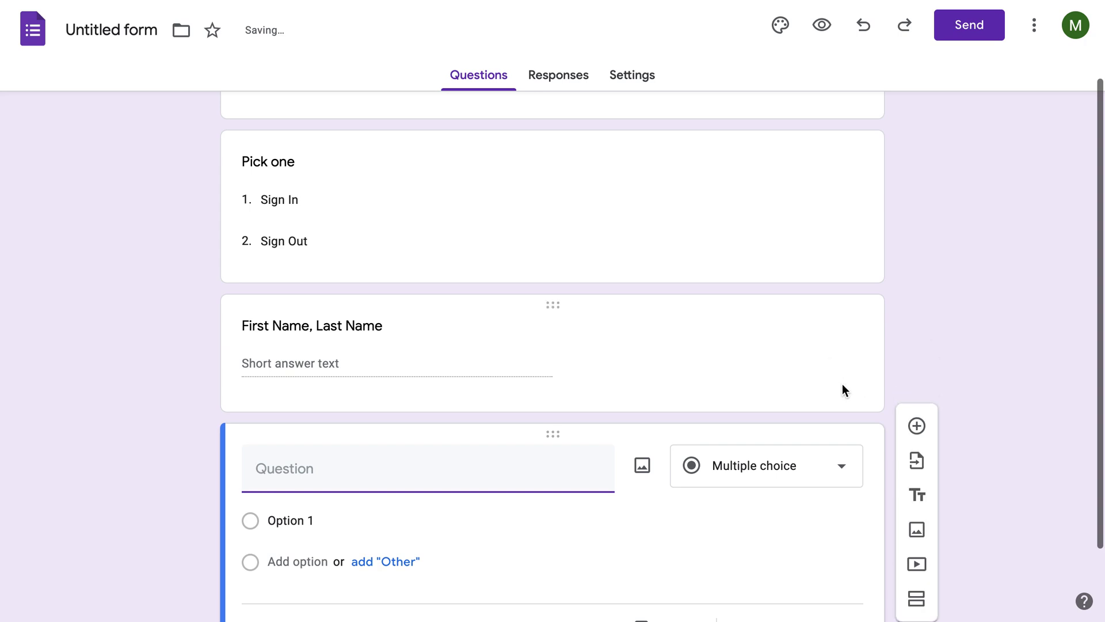
# Mark the 'First Name, Last Name' and 'Pick one' questions as required.
pyautogui.click(842, 385)
pyautogui.click(804, 473)
pyautogui.click(793, 276)
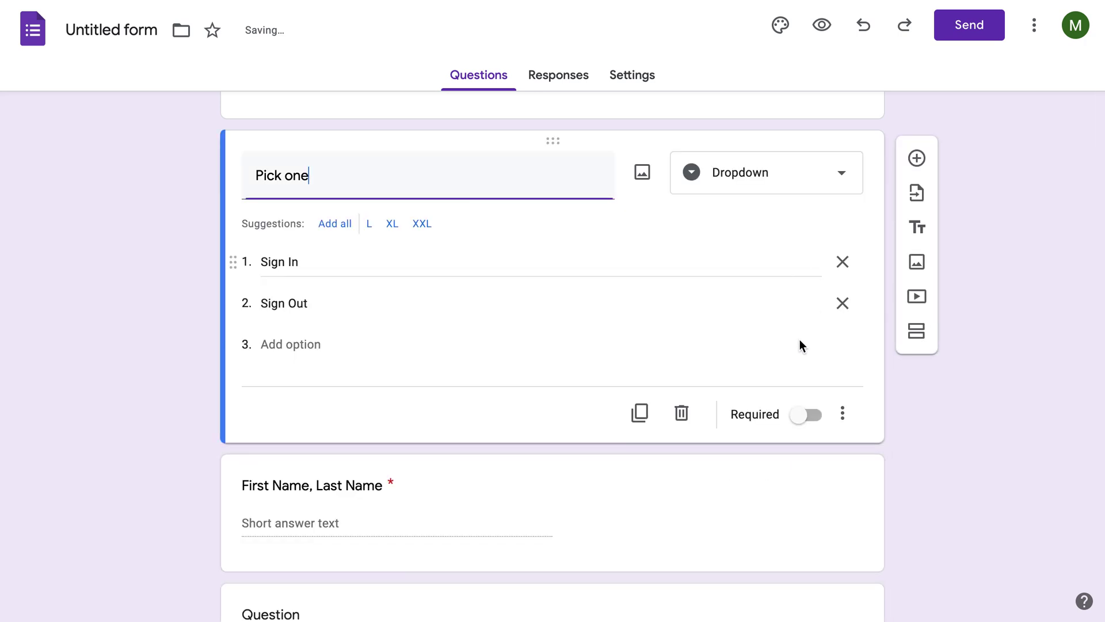
pyautogui.click(806, 415)
pyautogui.scroll(-2, 812, 413)
pyautogui.scroll(-2, 811, 414)
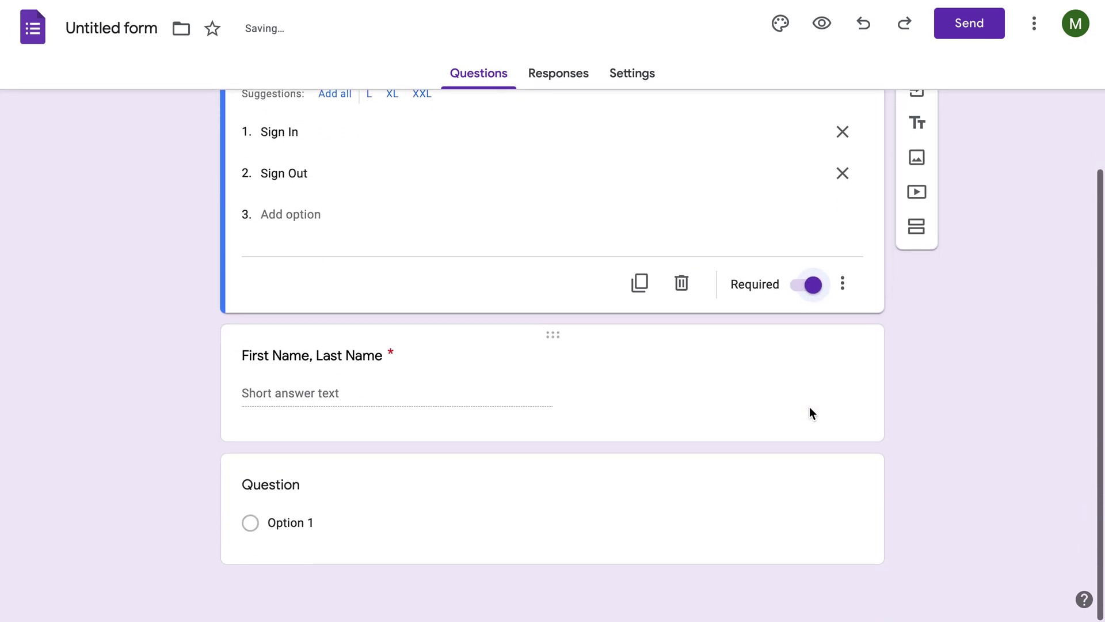
# Title the new question 'Date of Birth' and make it required.
pyautogui.click(782, 494)
pyautogui.scroll(3, 780, 481)
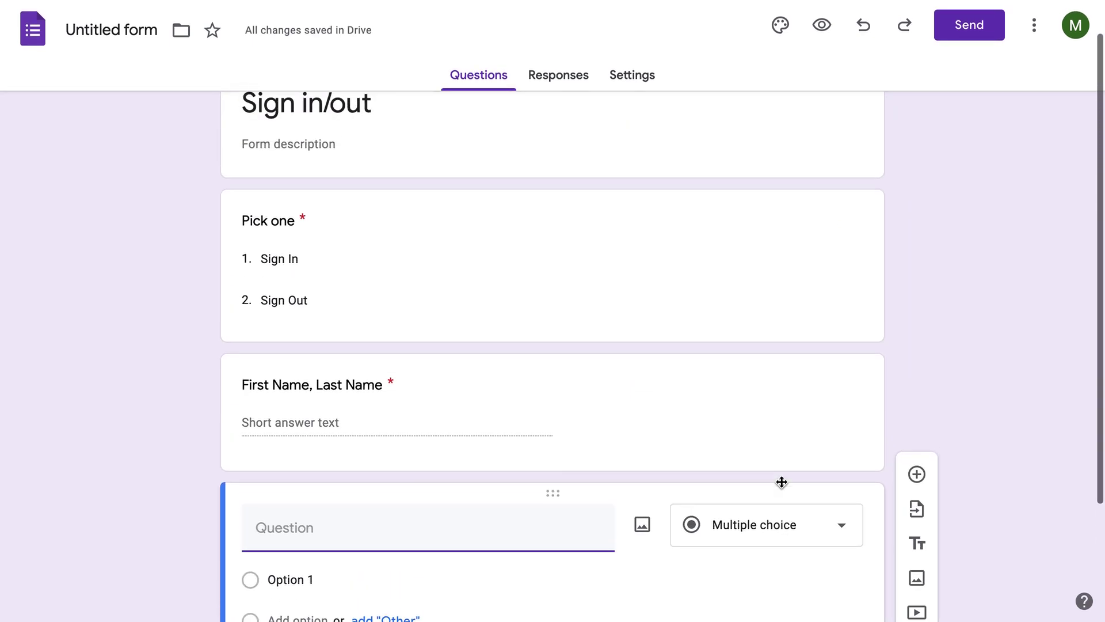
pyautogui.scroll(-4, 772, 474)
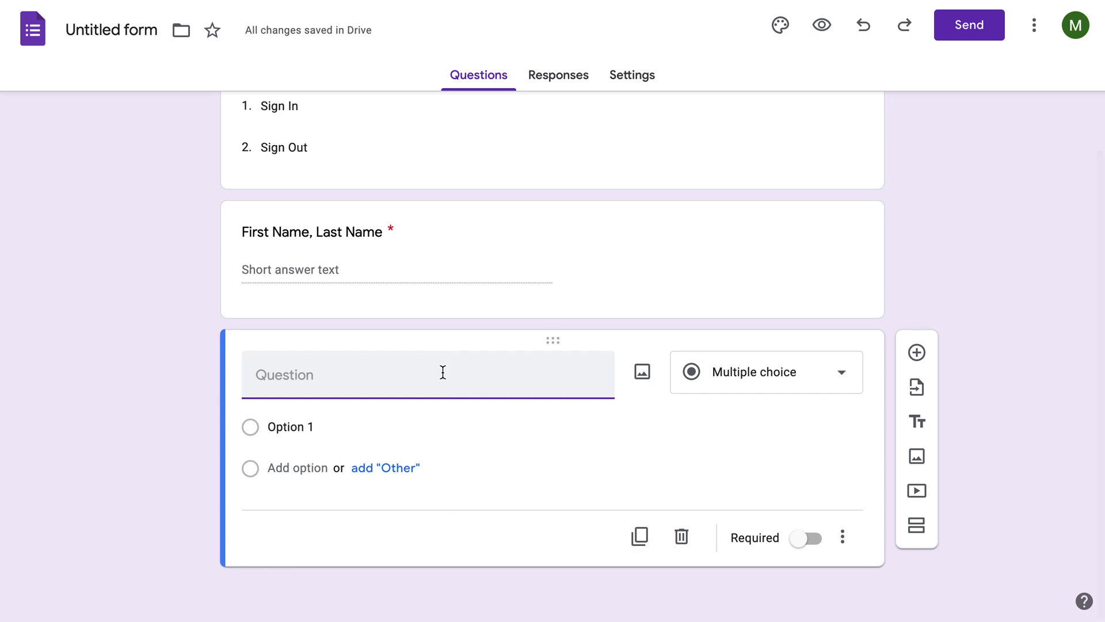
pyautogui.write('DA')
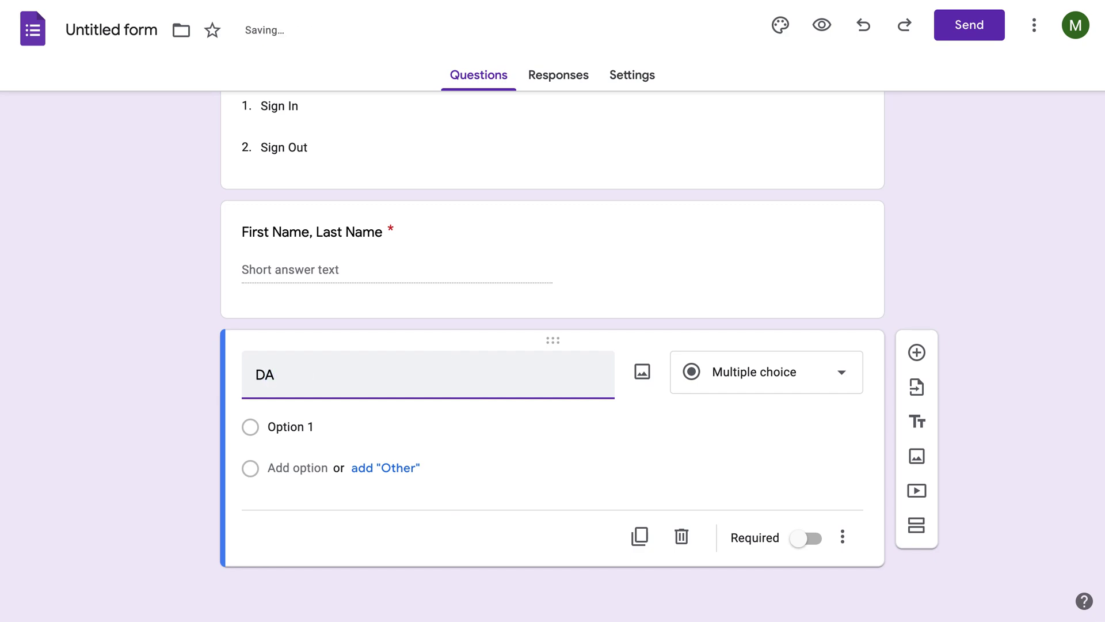
pyautogui.write('ate o')
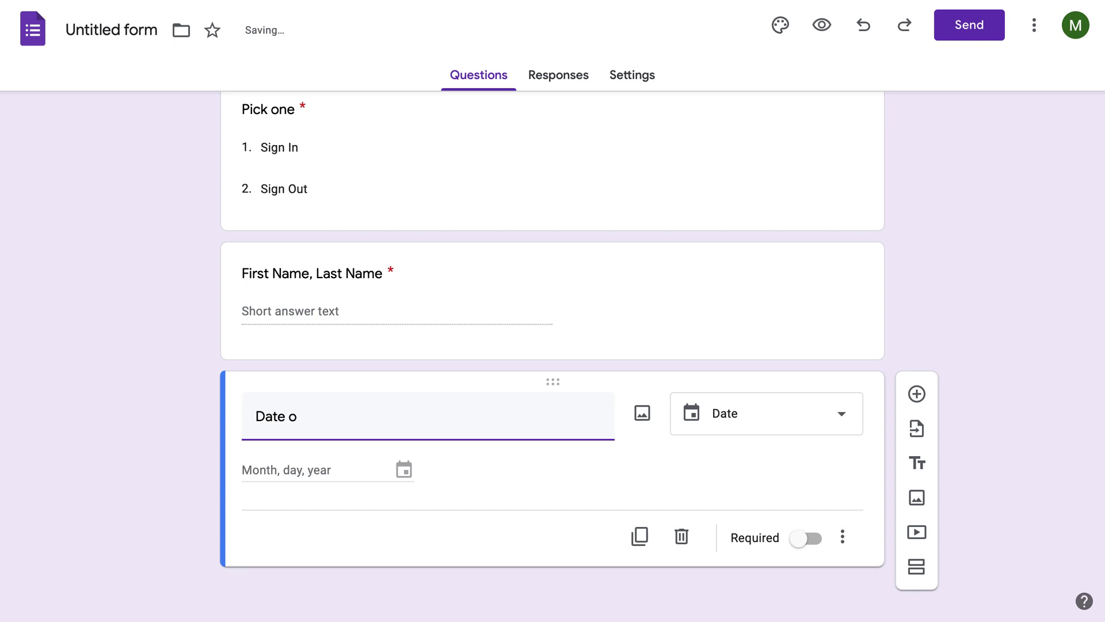
pyautogui.write('f Birth')
pyautogui.click(927, 332)
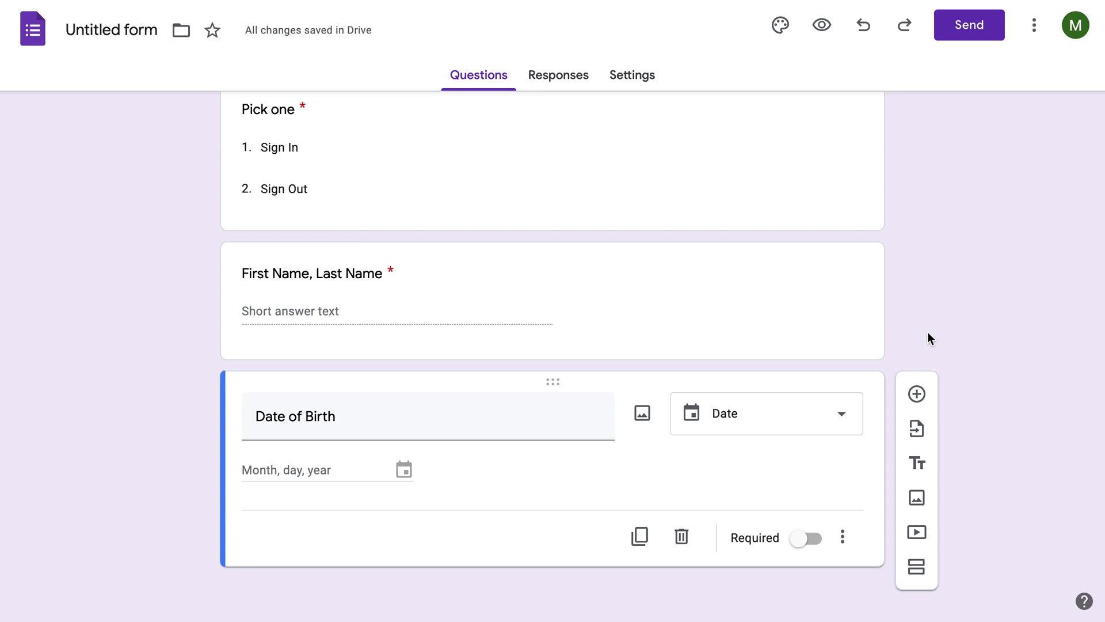
pyautogui.click(809, 540)
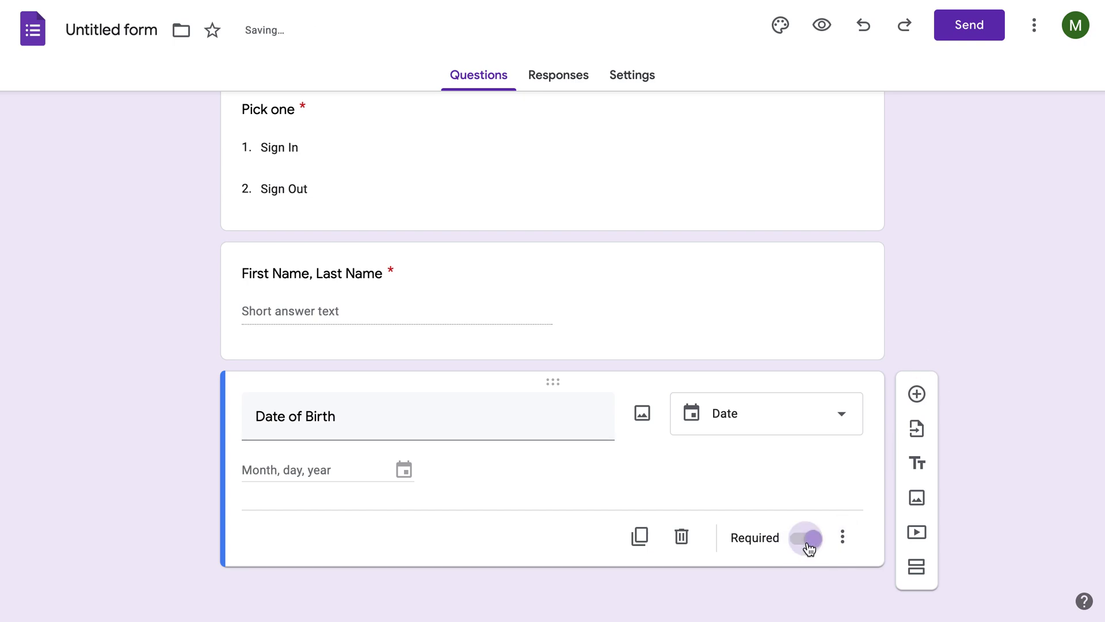
pyautogui.scroll(3, 990, 316)
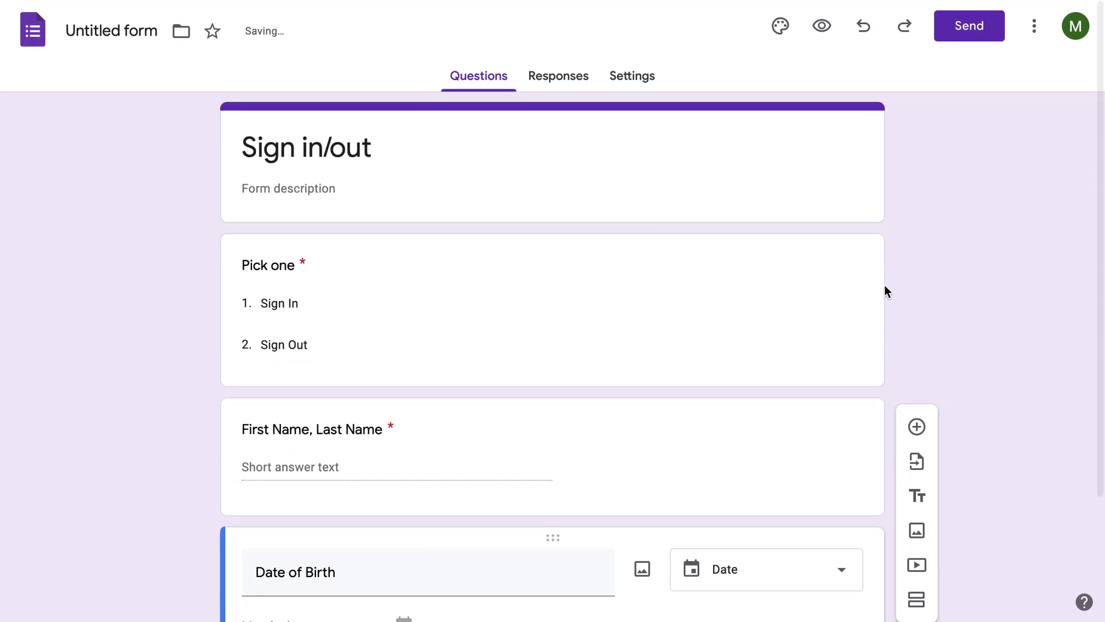
# Submit a test response: Sign In, the respondent's name, birth date 03/23/2022.
pyautogui.scroll(-3, 604, 288)
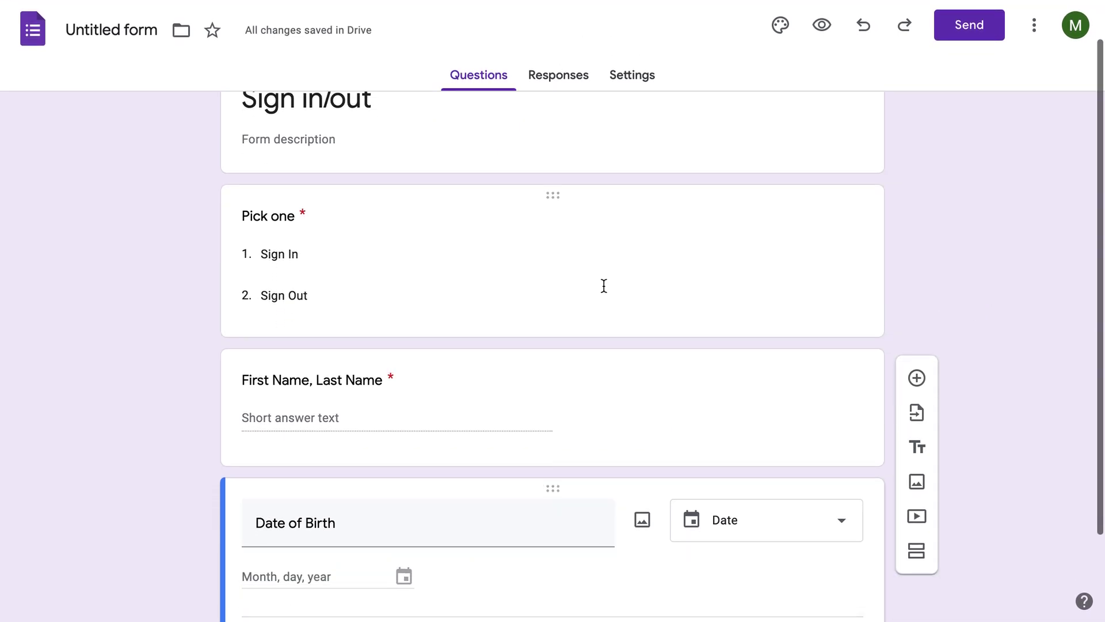
pyautogui.scroll(2, 627, 226)
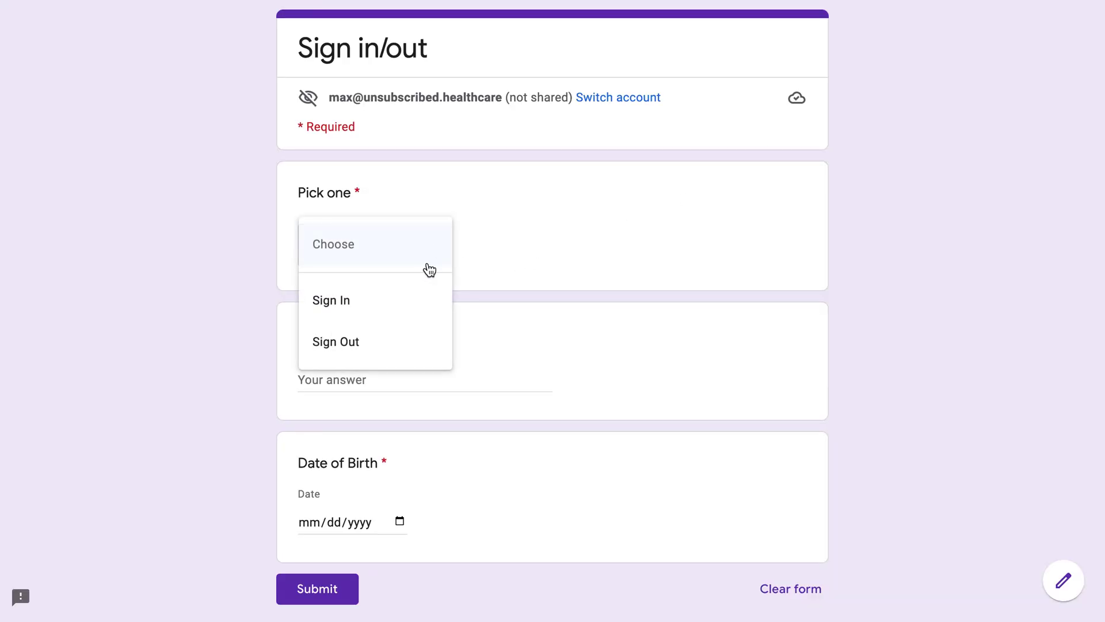
pyautogui.click(393, 317)
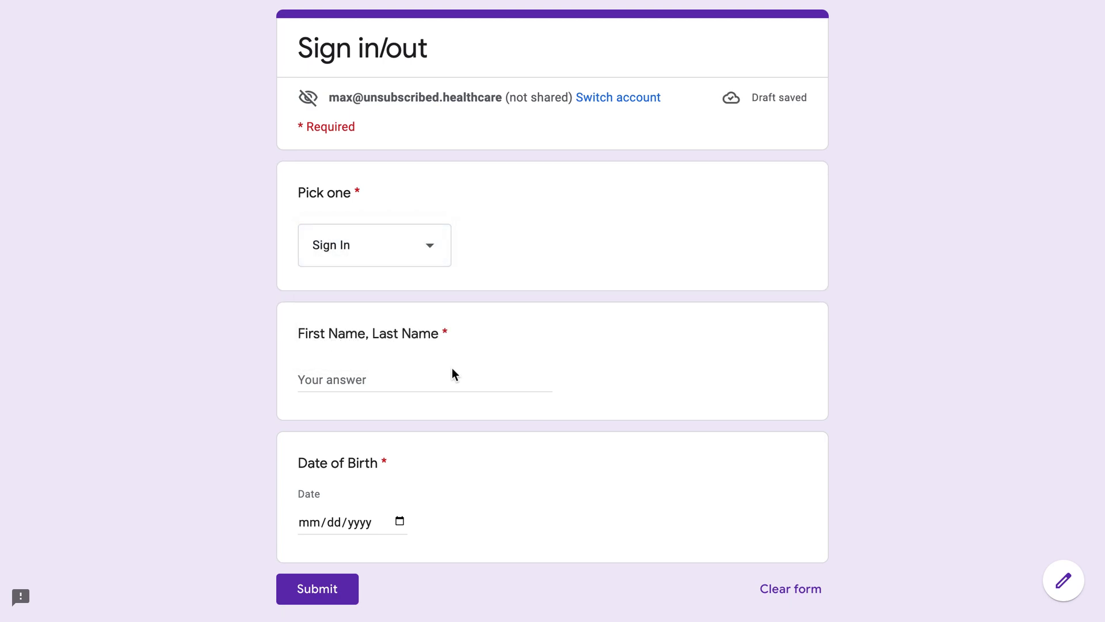
pyautogui.click(444, 391)
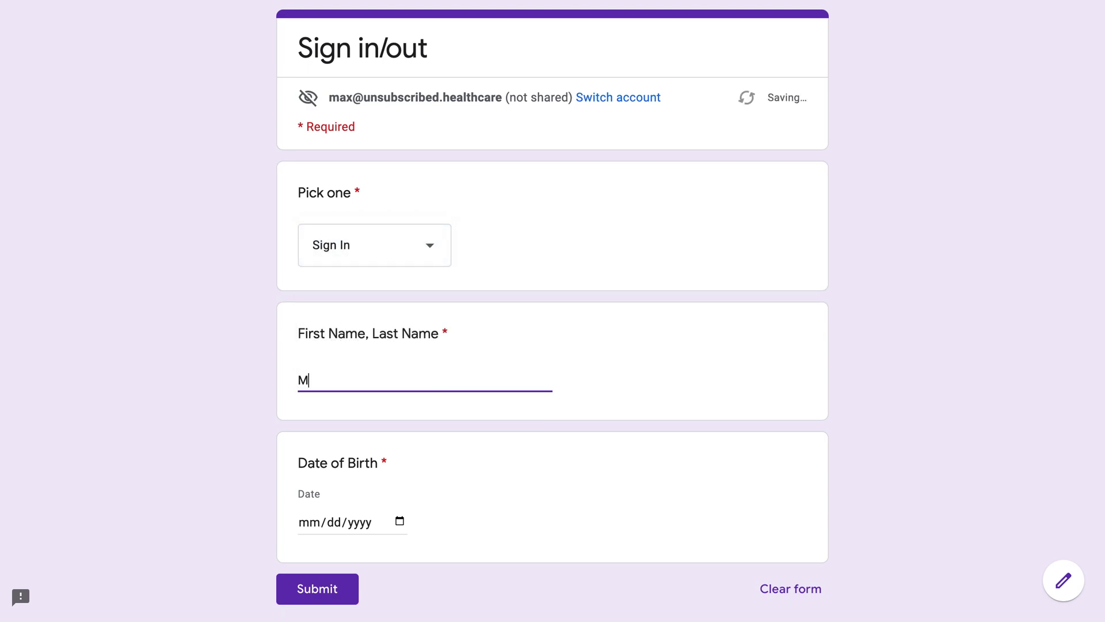
pyautogui.click(387, 523)
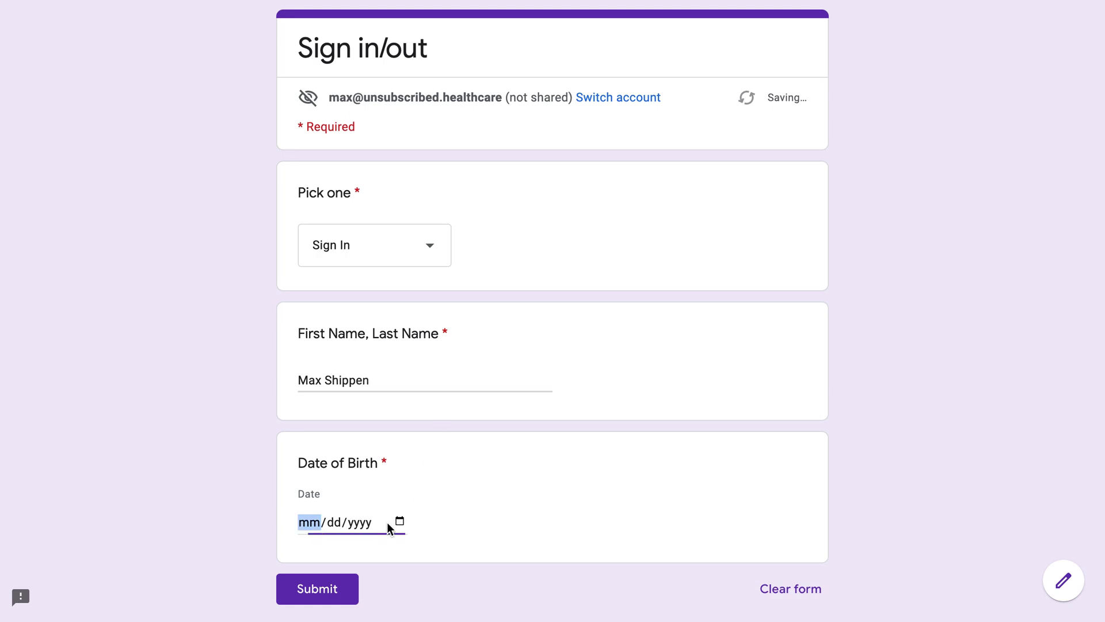
pyautogui.click(399, 522)
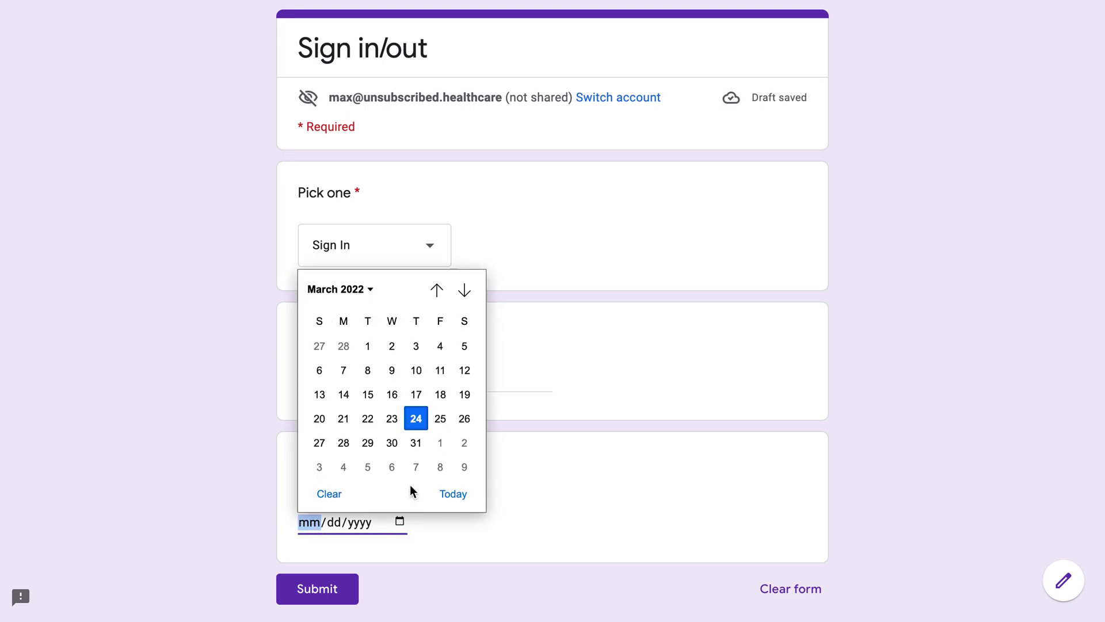
pyautogui.click(401, 416)
pyautogui.click(333, 593)
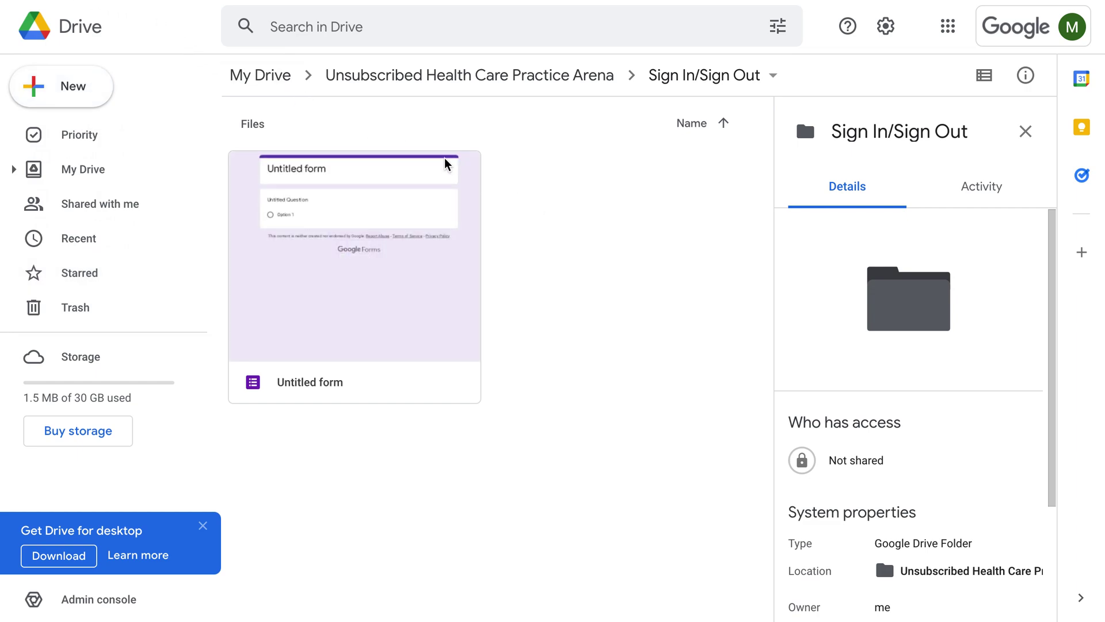
# Refresh the Sign In/Sign Out folder page in Google Drive.
pyautogui.press('F5')
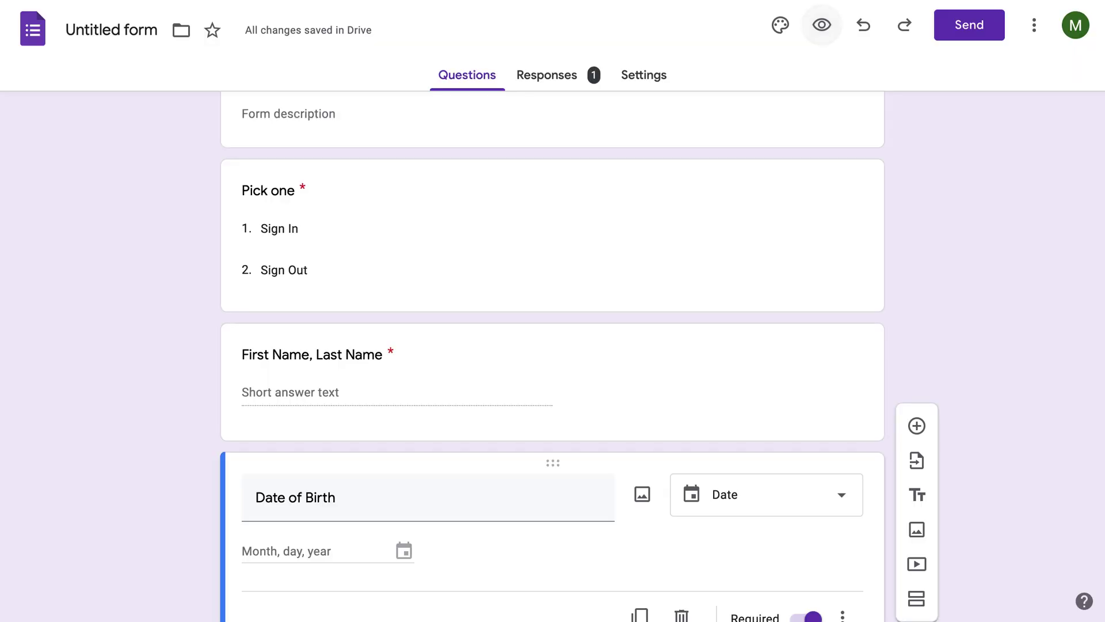
# Link the form's responses to a new spreadsheet, 'Untitled form (Responses)'.
pyautogui.click(555, 79)
pyautogui.click(815, 131)
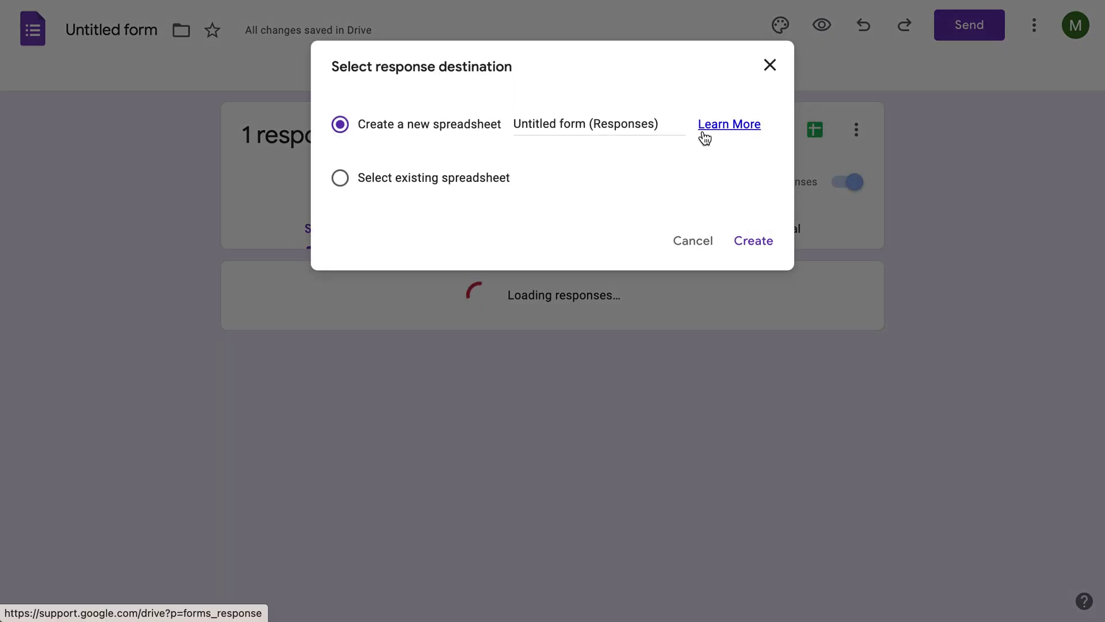
pyautogui.click(747, 246)
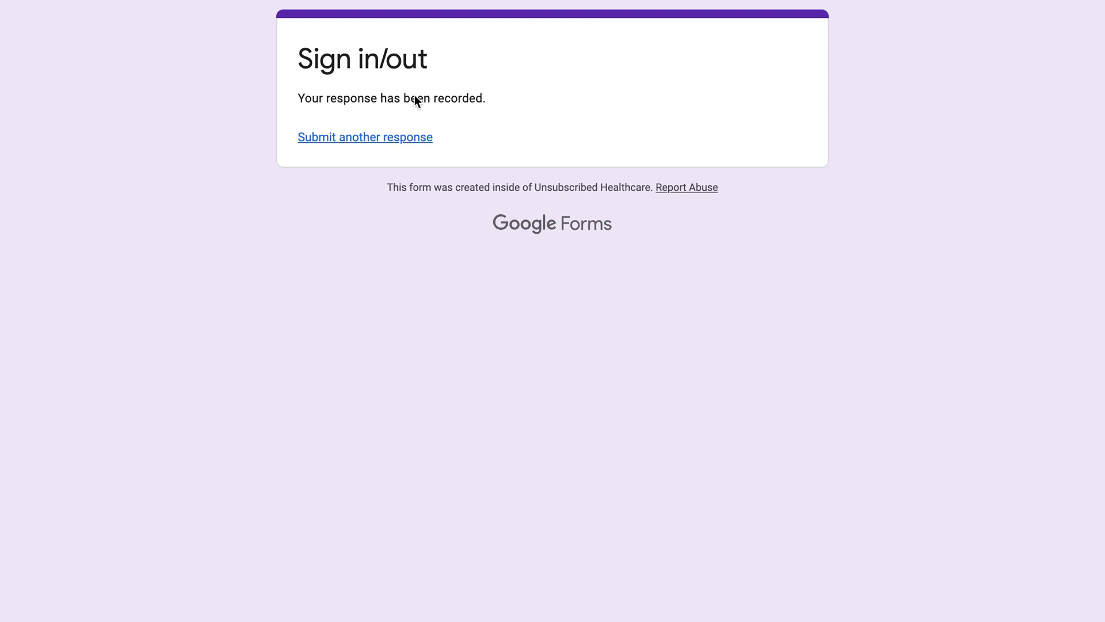
# Submit another response choosing Sign Out, same name and birth date 03/23/2022.
pyautogui.click(397, 144)
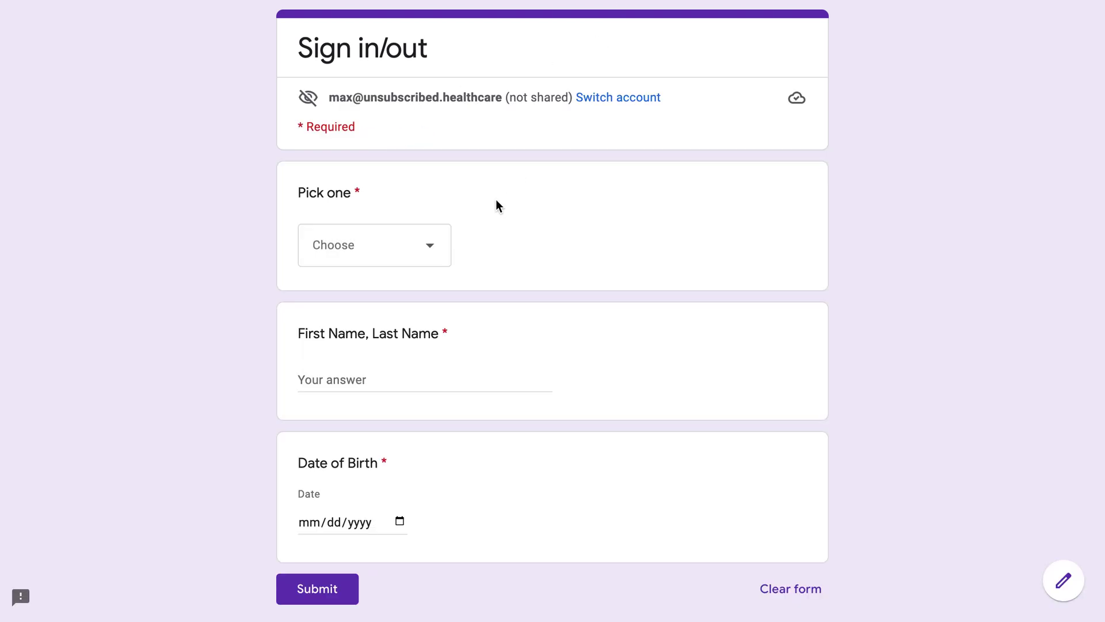
pyautogui.click(430, 246)
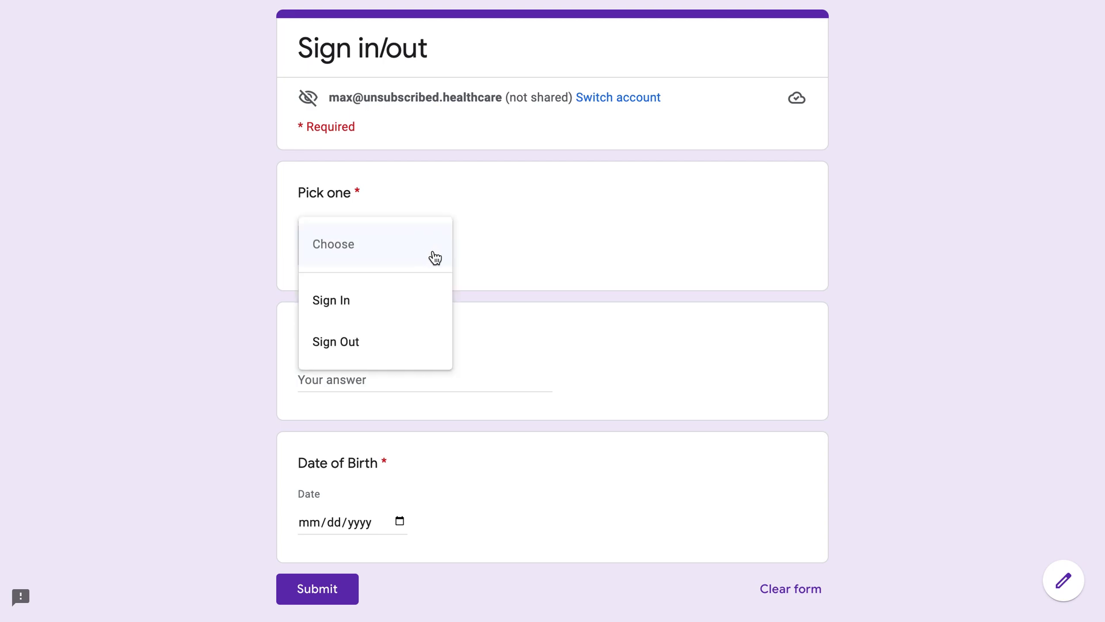
pyautogui.click(387, 349)
pyautogui.click(385, 386)
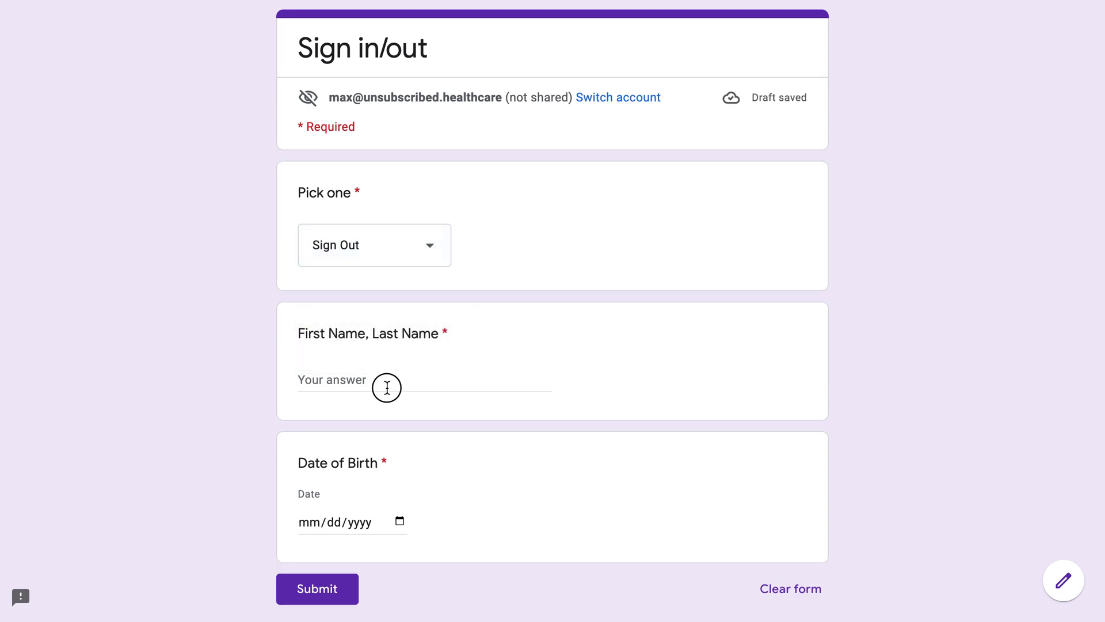
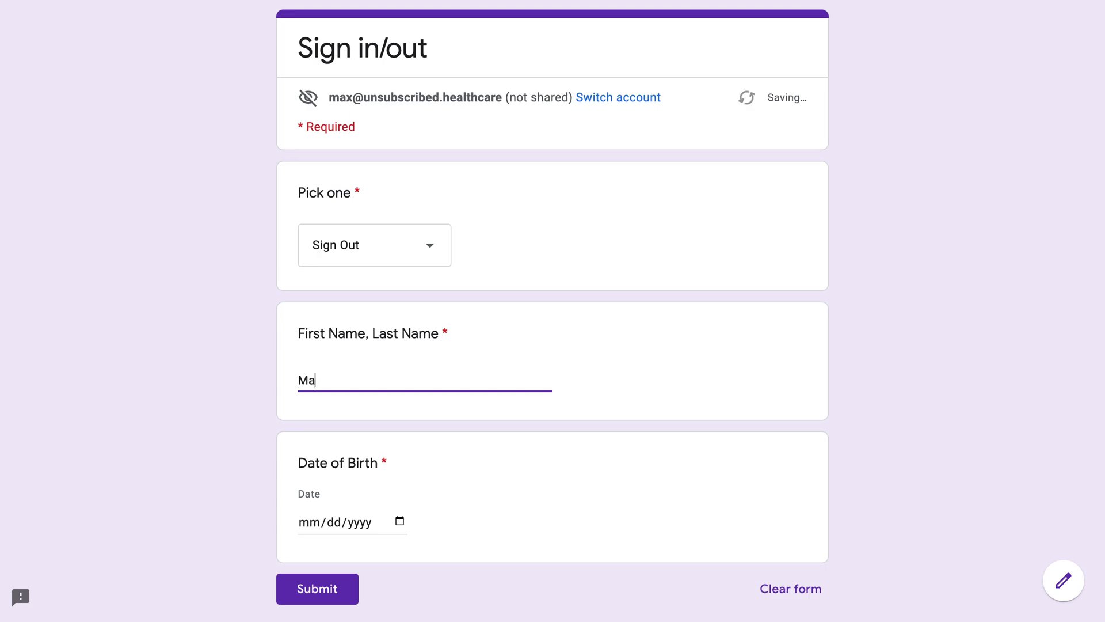
pyautogui.click(401, 521)
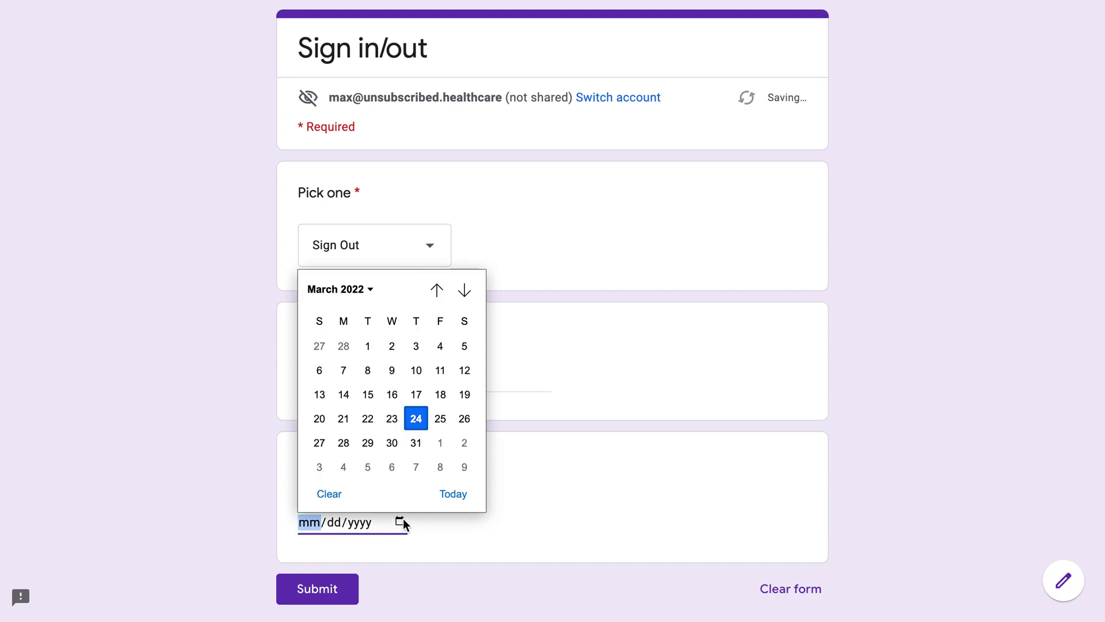
pyautogui.click(392, 419)
pyautogui.click(311, 599)
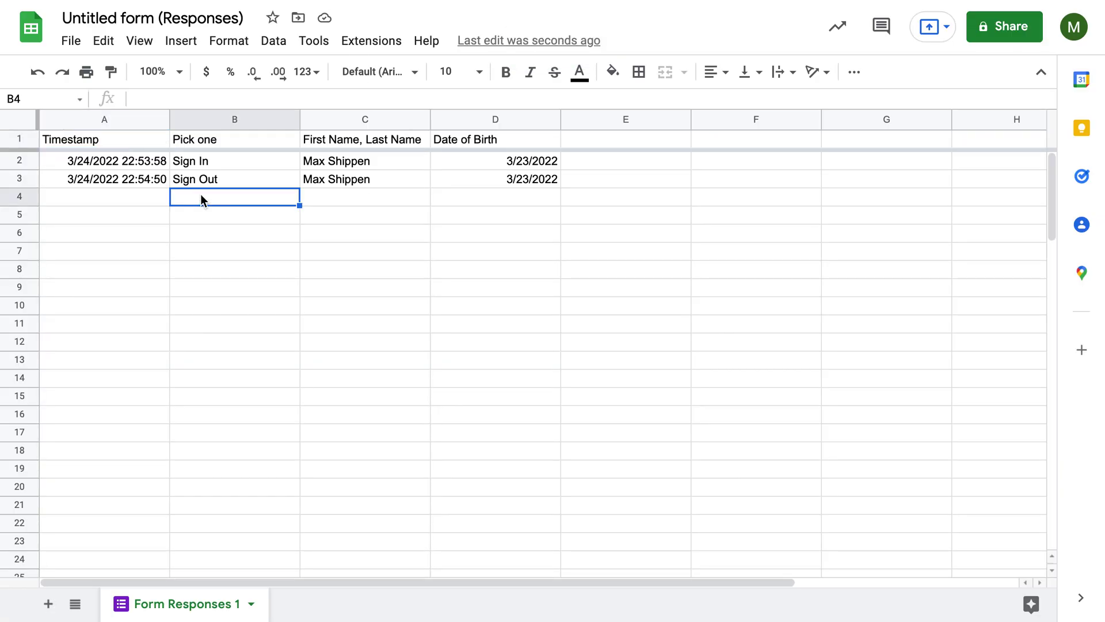
# Check the Sign In and Sign Out timestamps in cells A2 and A3.
pyautogui.click(137, 179)
pyautogui.click(140, 162)
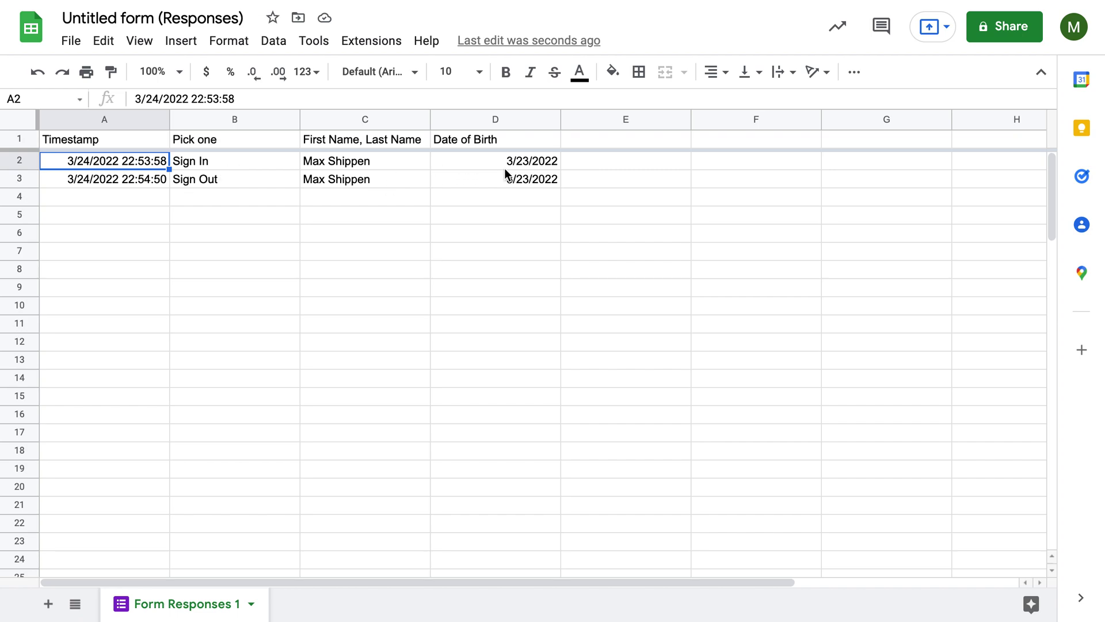
pyautogui.click(152, 182)
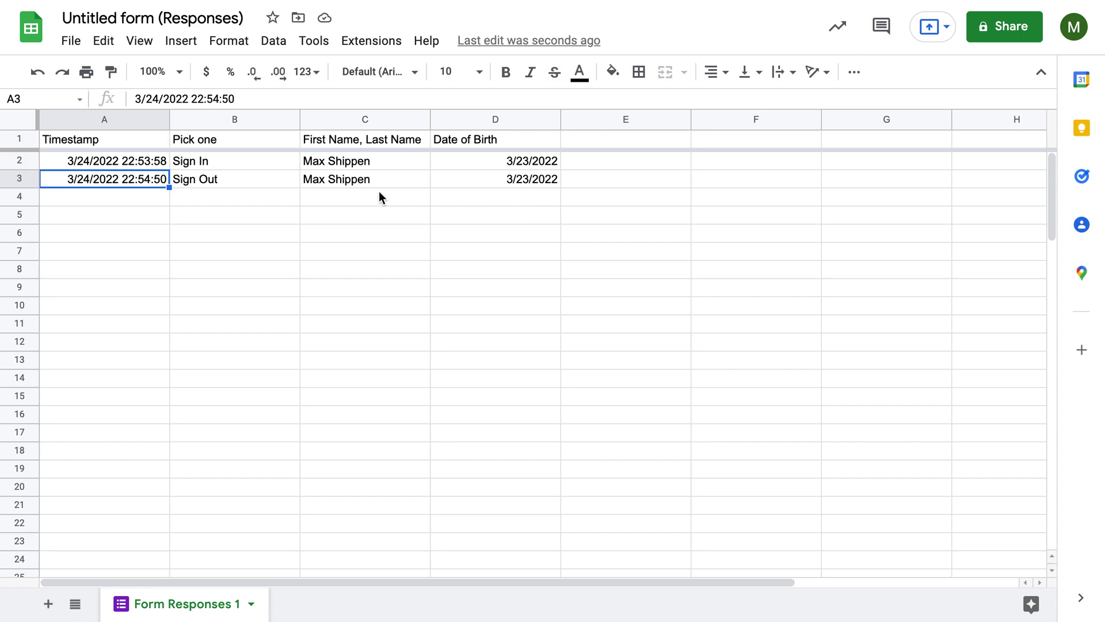
pyautogui.click(379, 214)
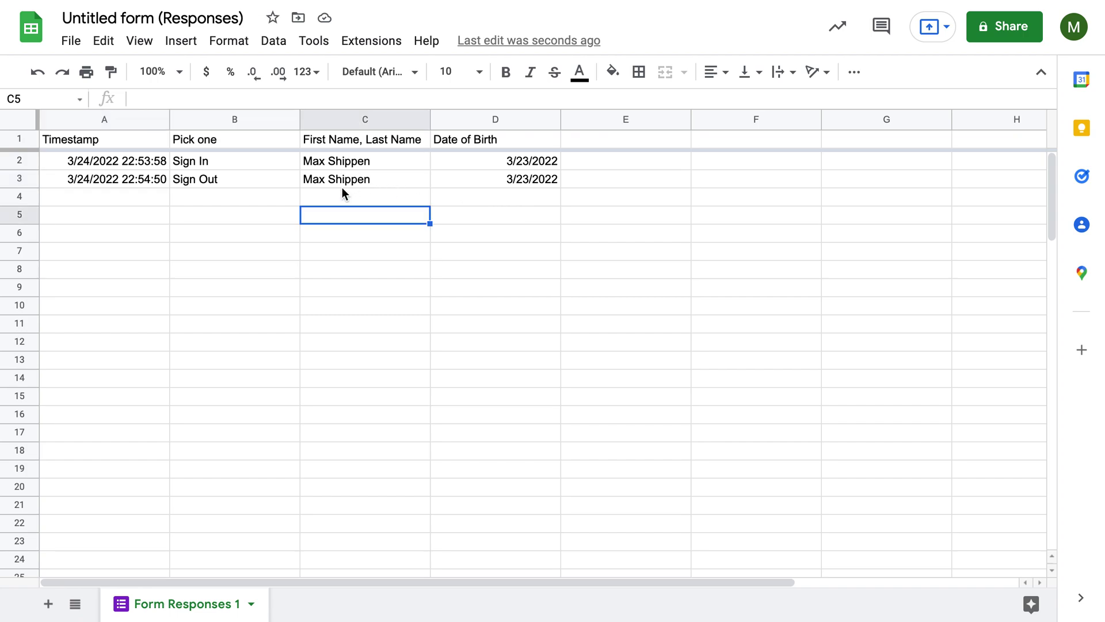